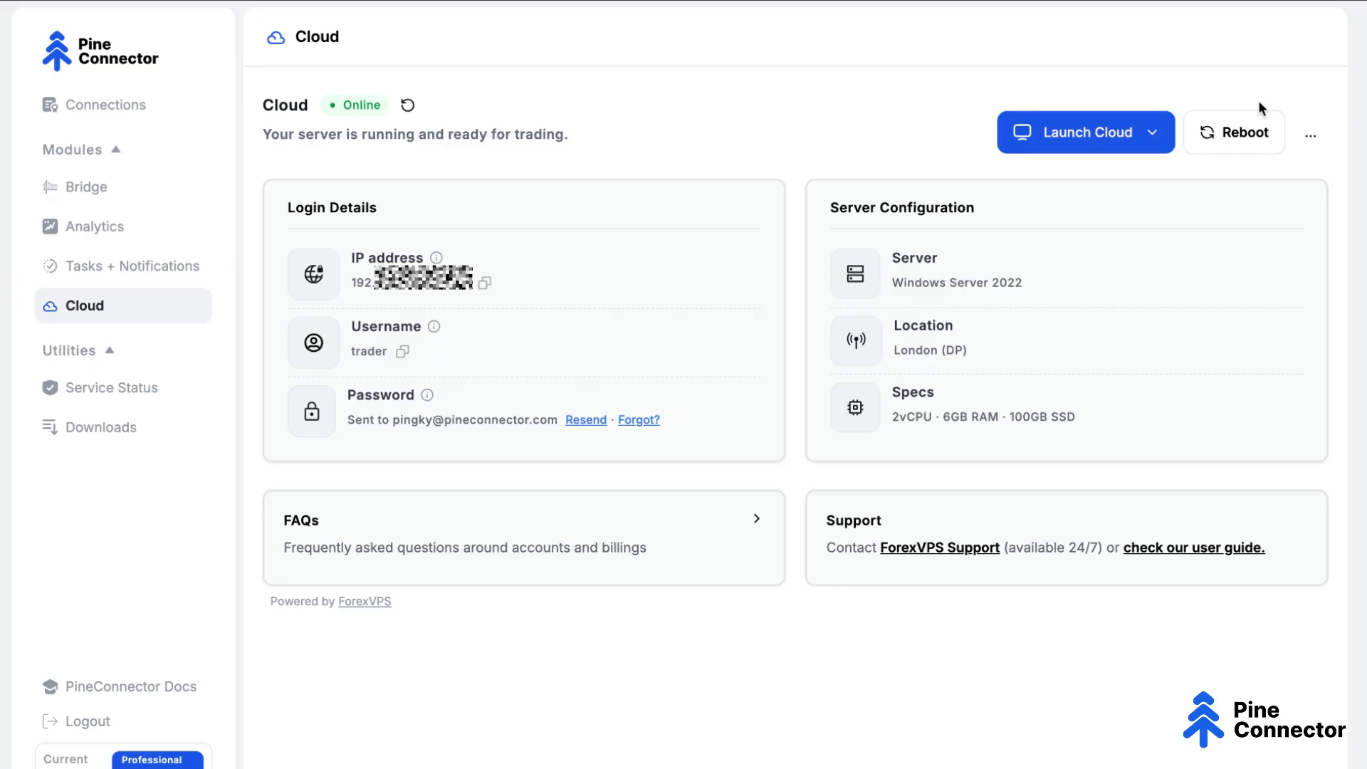
Step: Open Manage Plan from the Cloud ··· menu and select the London server
left_click(1310, 134)
left_click(1251, 186)
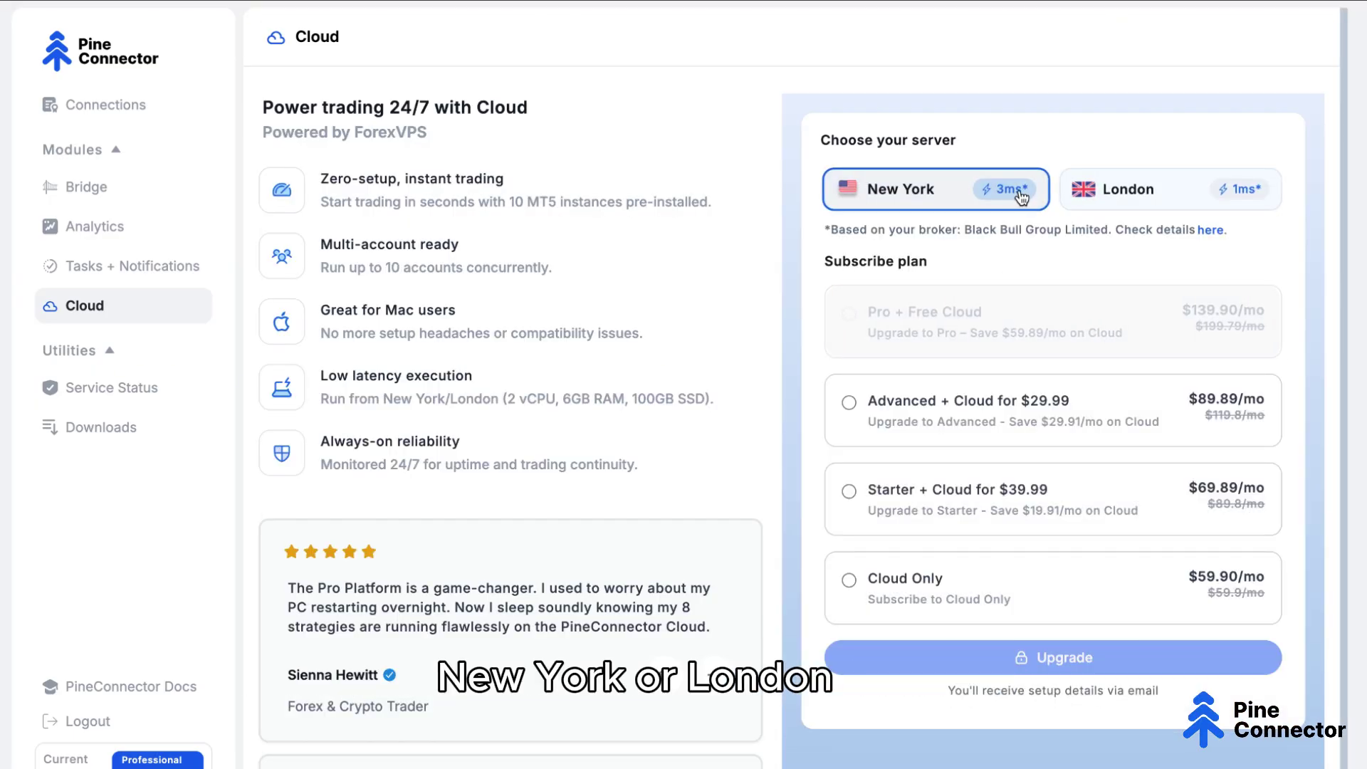
left_click(1128, 190)
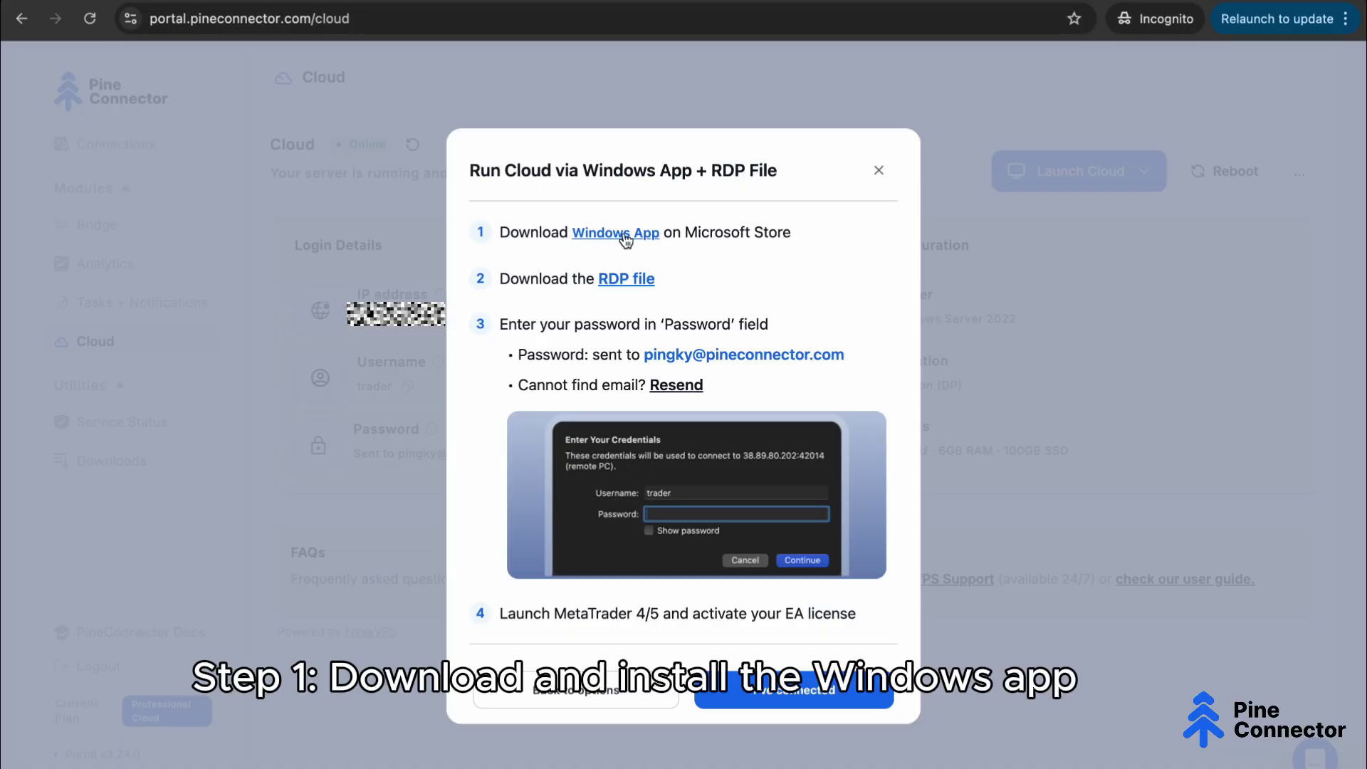
Step: Open the Windows App listing in the Mac App Store
left_click(625, 239)
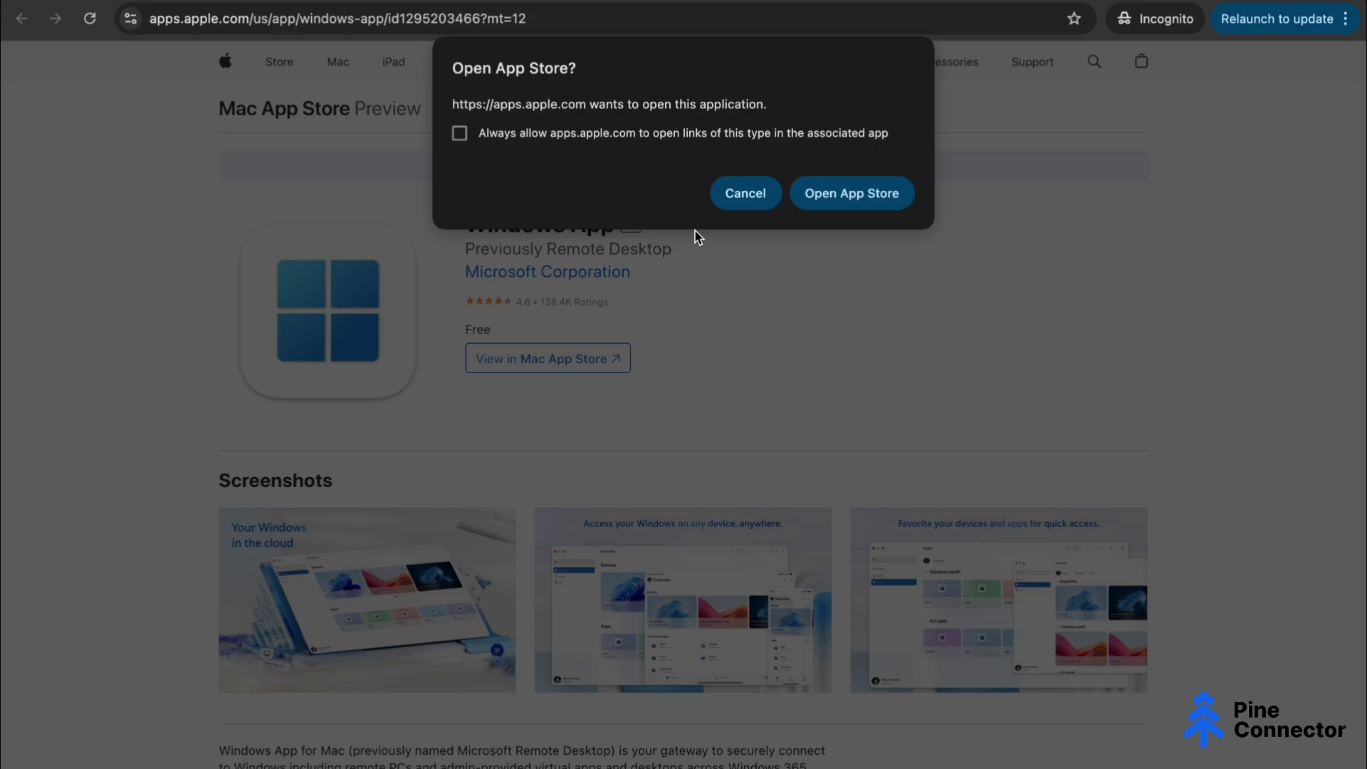
left_click(839, 208)
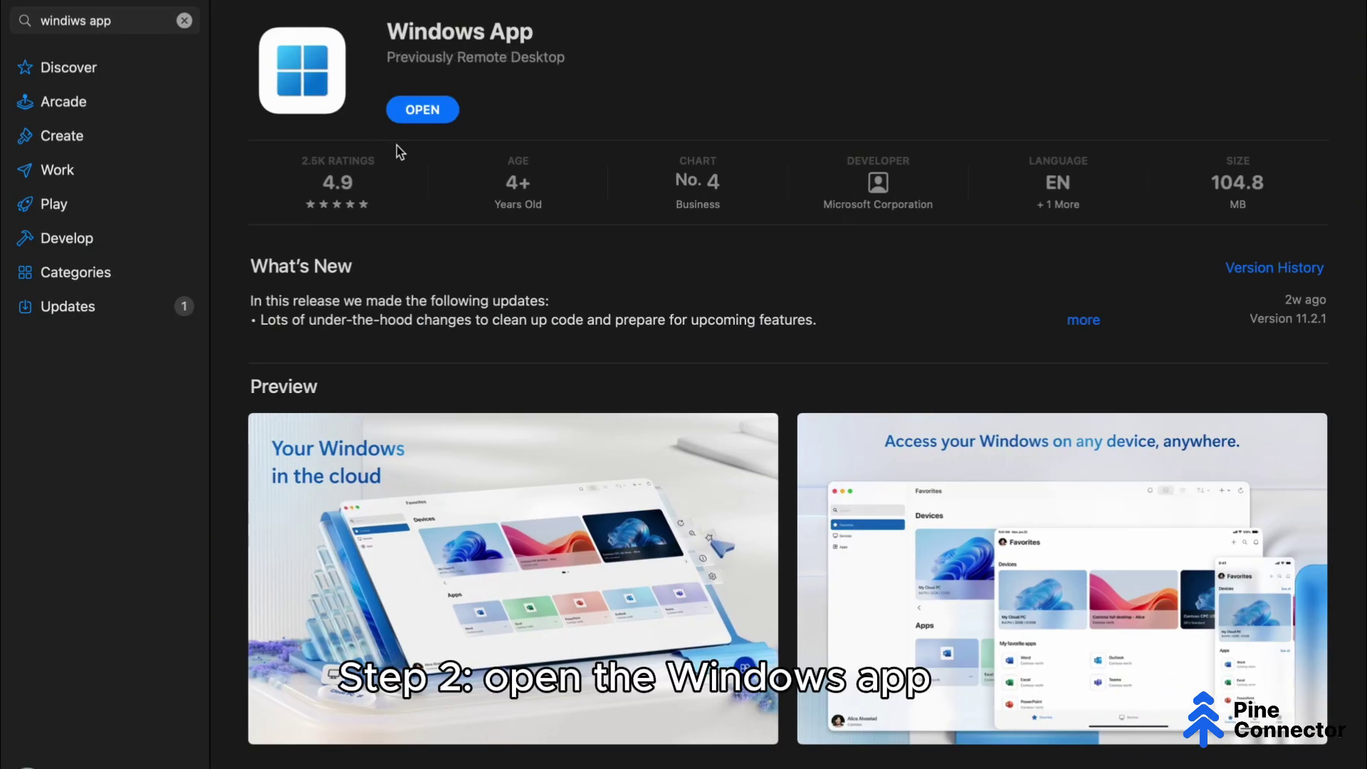
Step: Launch Windows App and add a PC, pasting the cloud server's IP as the PC name
left_click(423, 110)
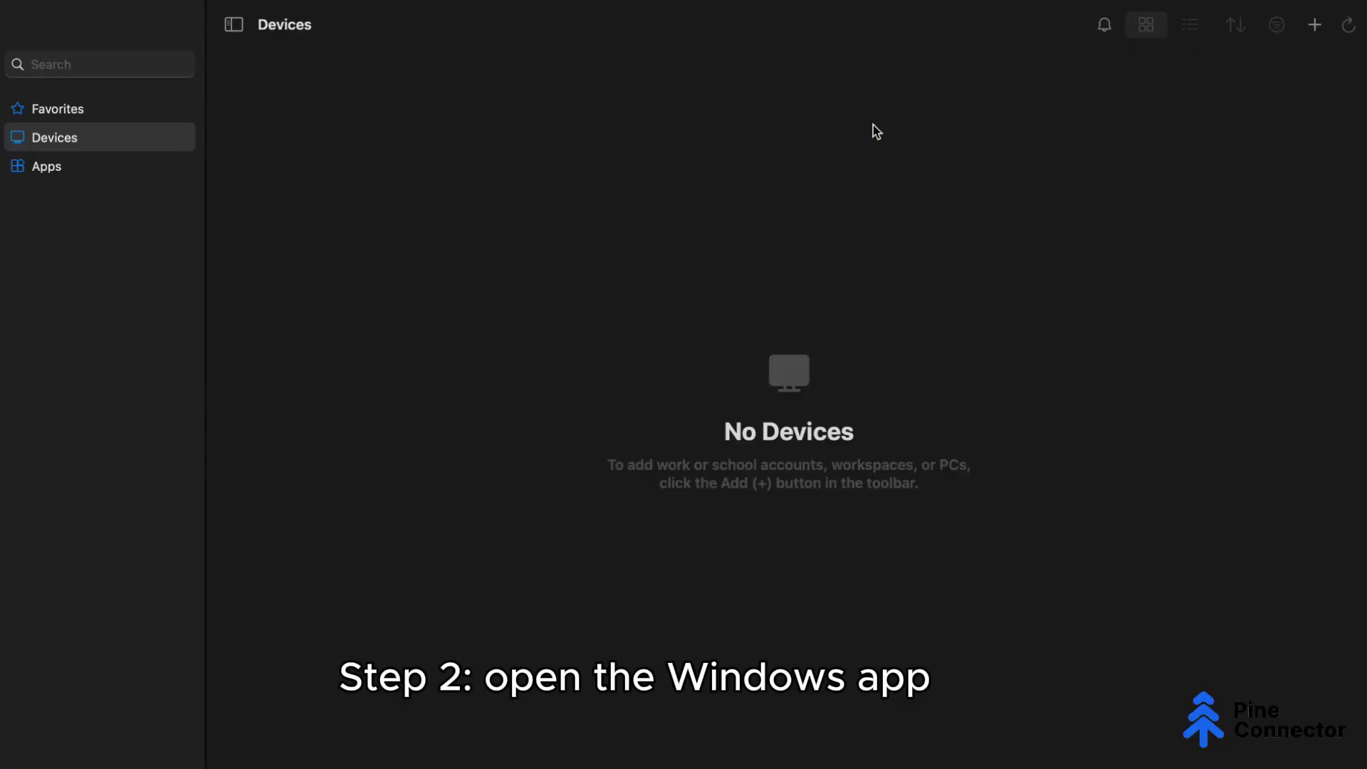
left_click(1314, 25)
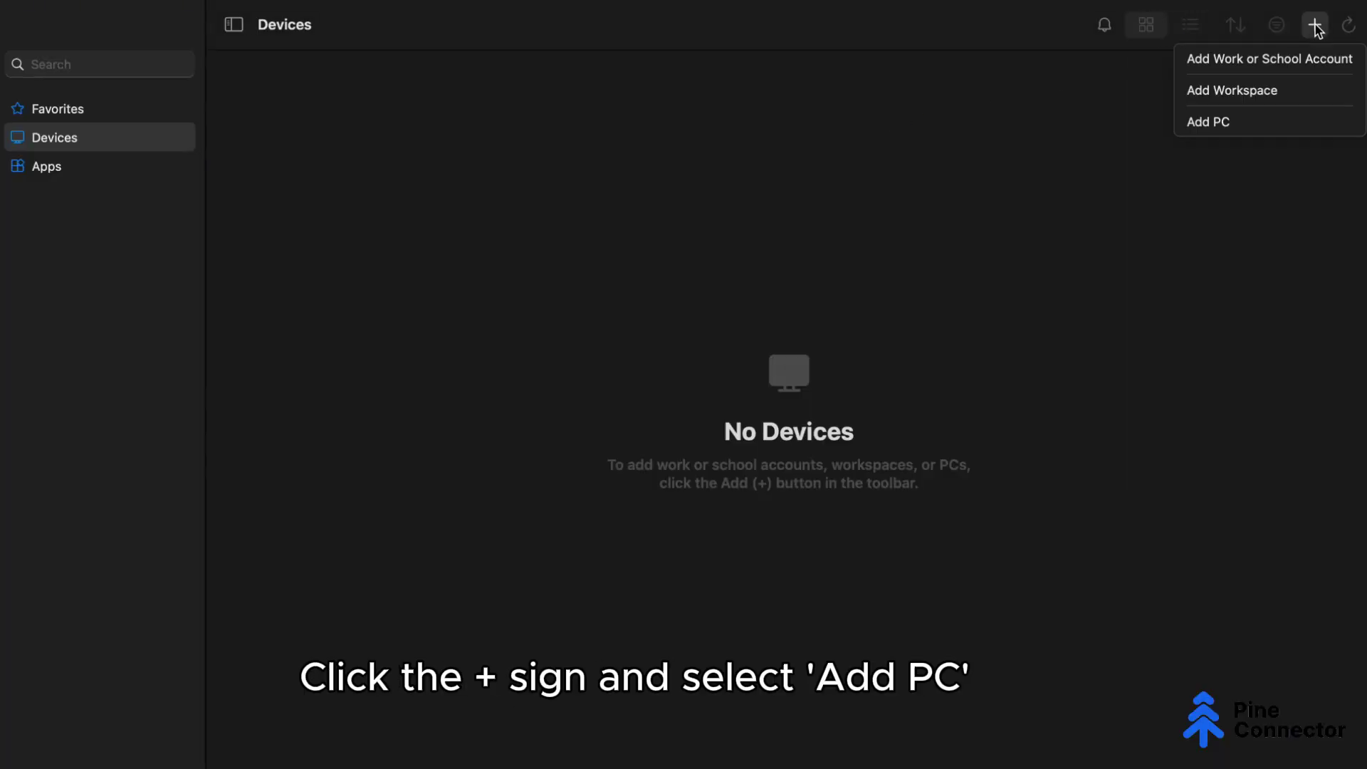
left_click(1268, 123)
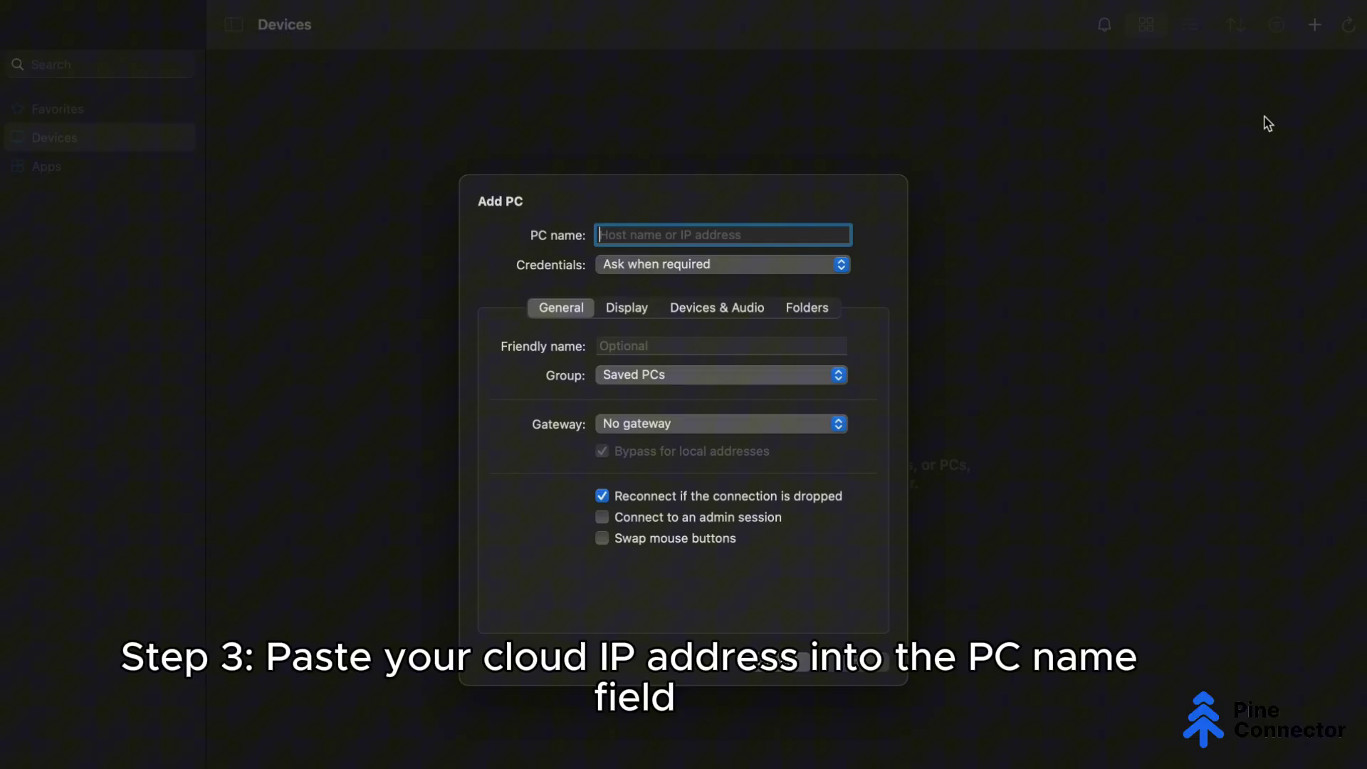
key("super+v")
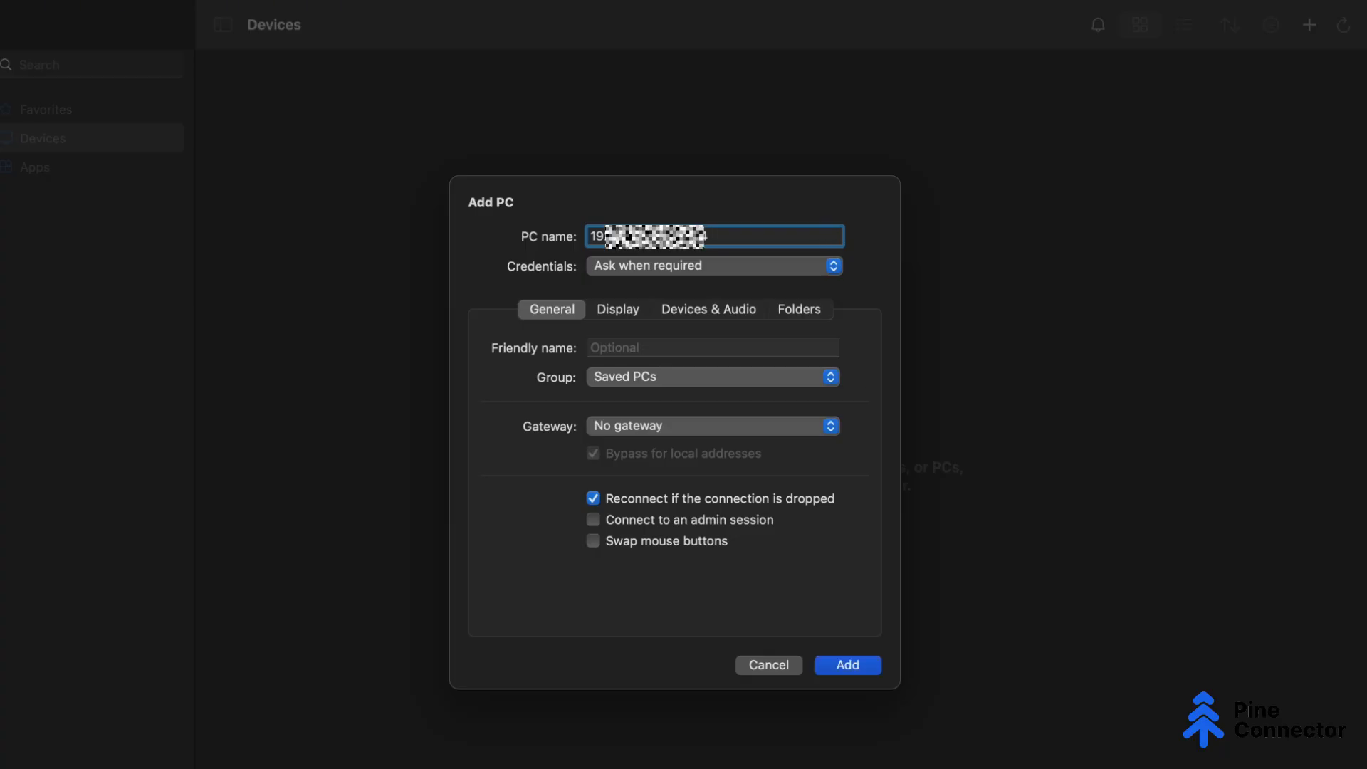
Step: Add credentials with the VPS username and password, named PineConnector Cloud
left_click(747, 266)
left_click(745, 320)
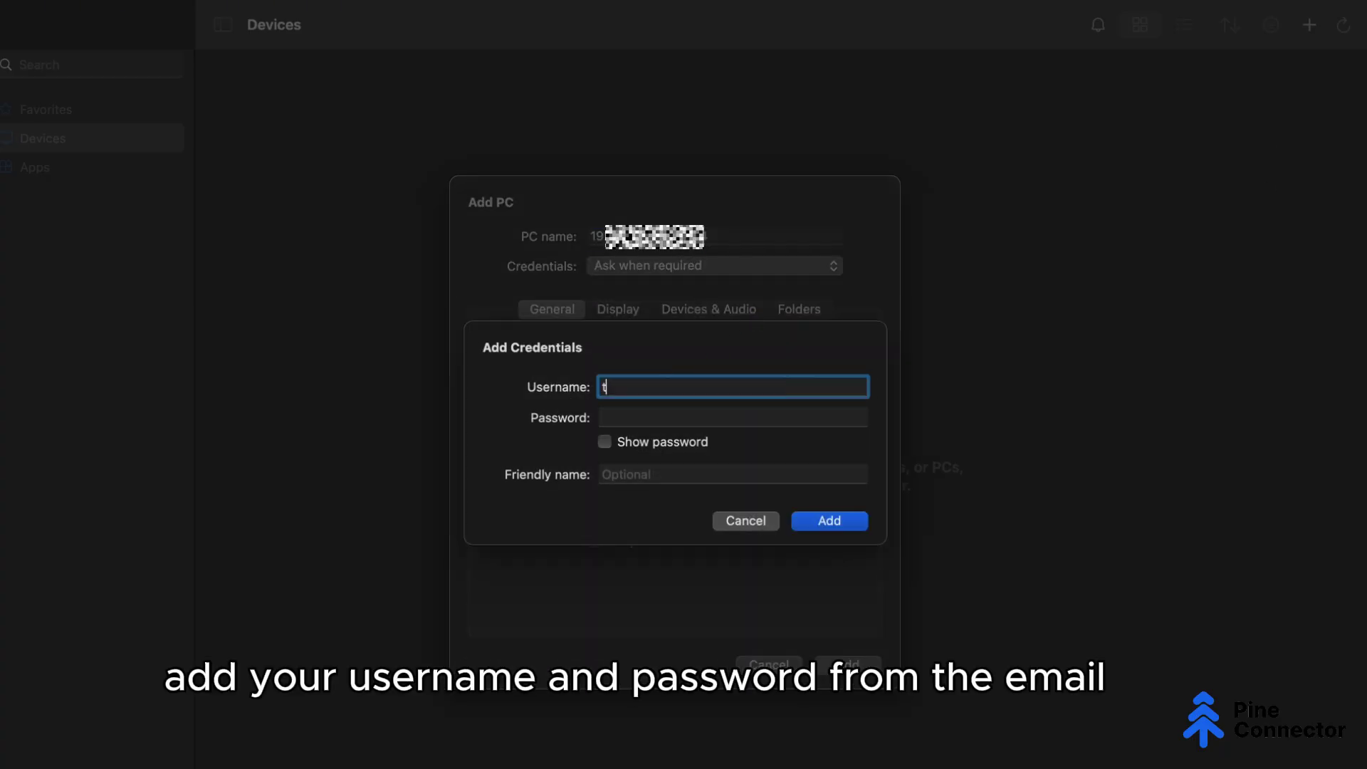
type("trader")
left_click(663, 420)
type("•••••")
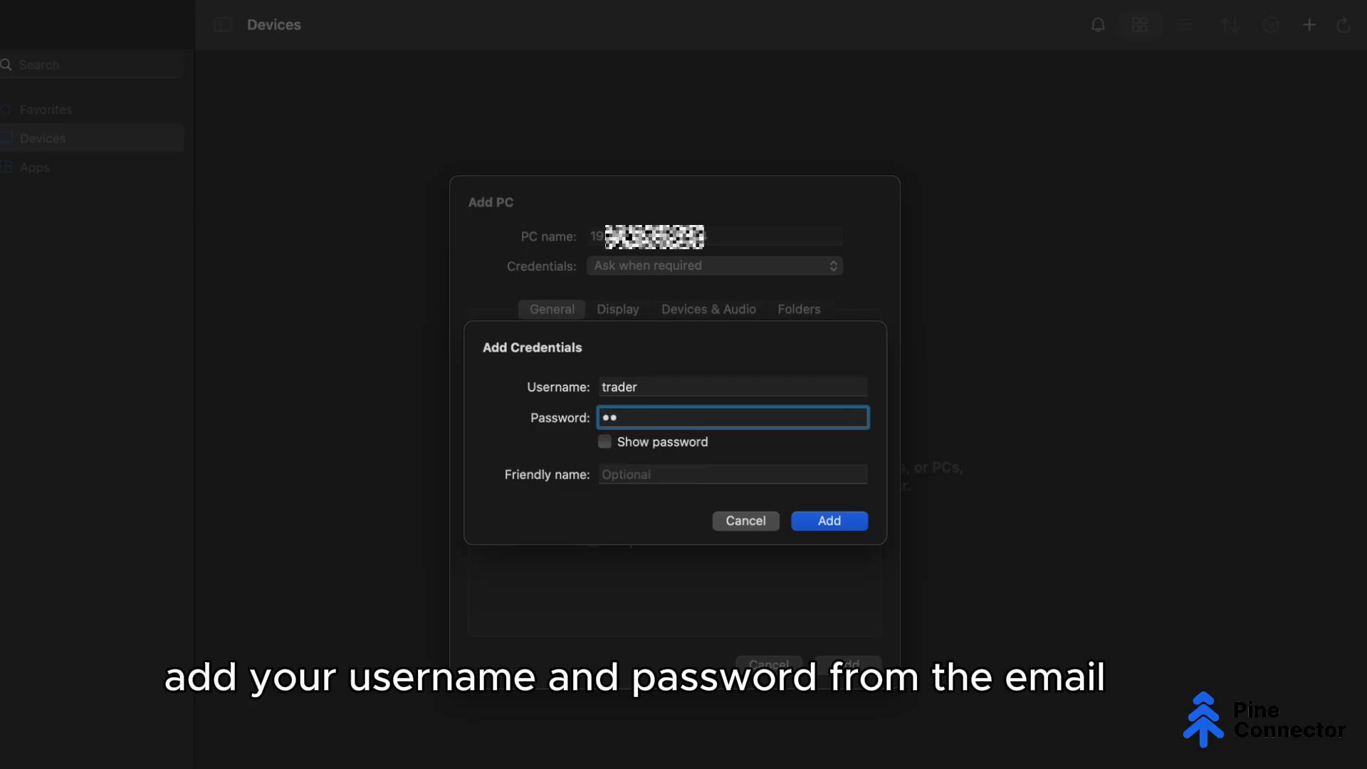
type("••••")
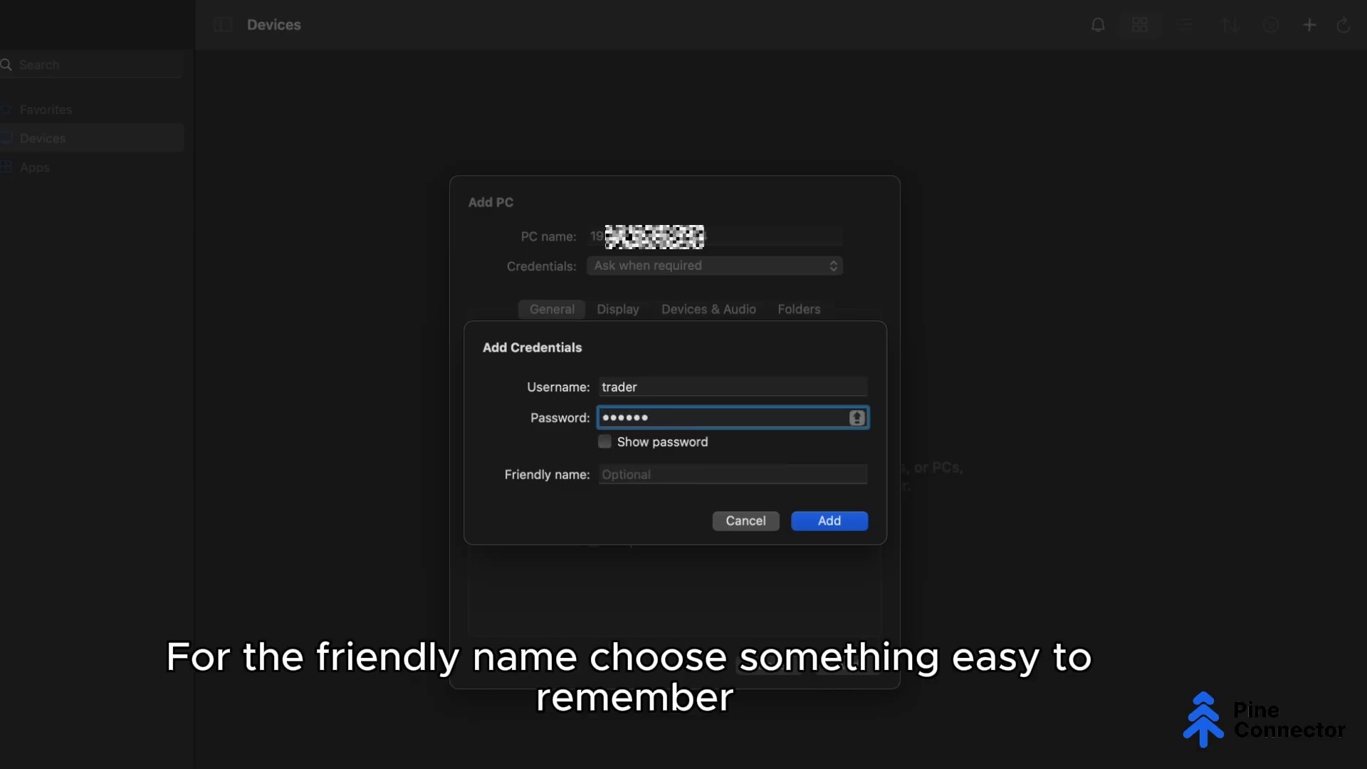
key("Tab")
type("PineConnect6o")
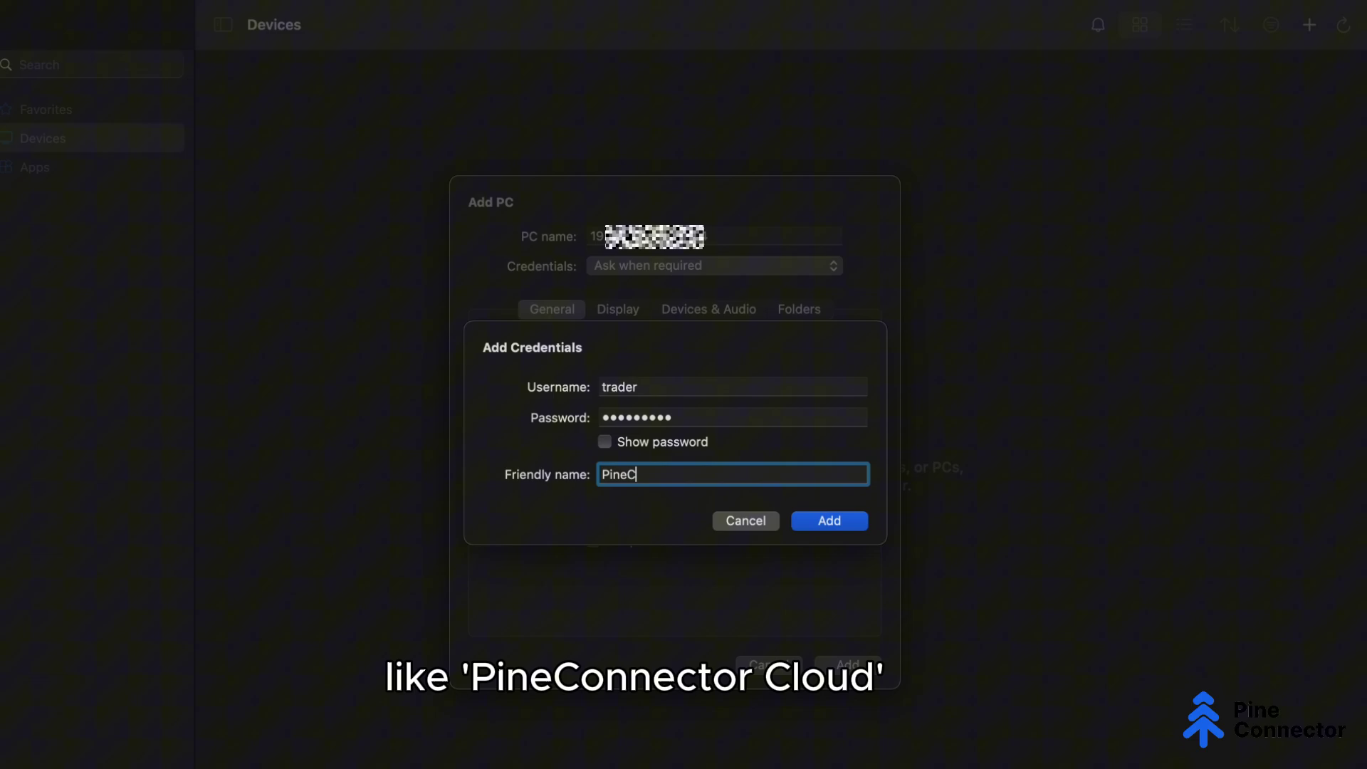
key("BackSpace")
key("BackSpace")
type("or Cloud")
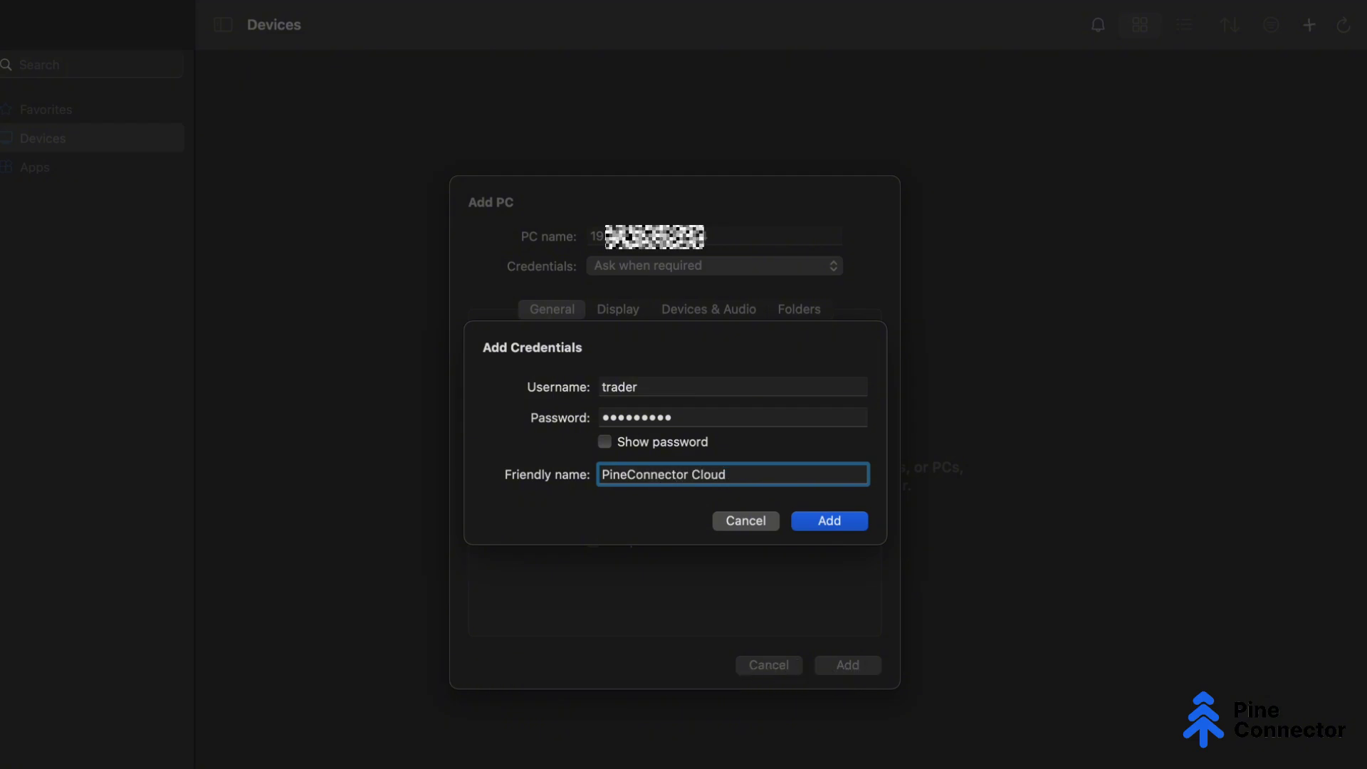
key("Return")
Step: Set the PC's friendly name to PineConnector Cloud and create a PineConnector Cloud group
left_click(628, 348)
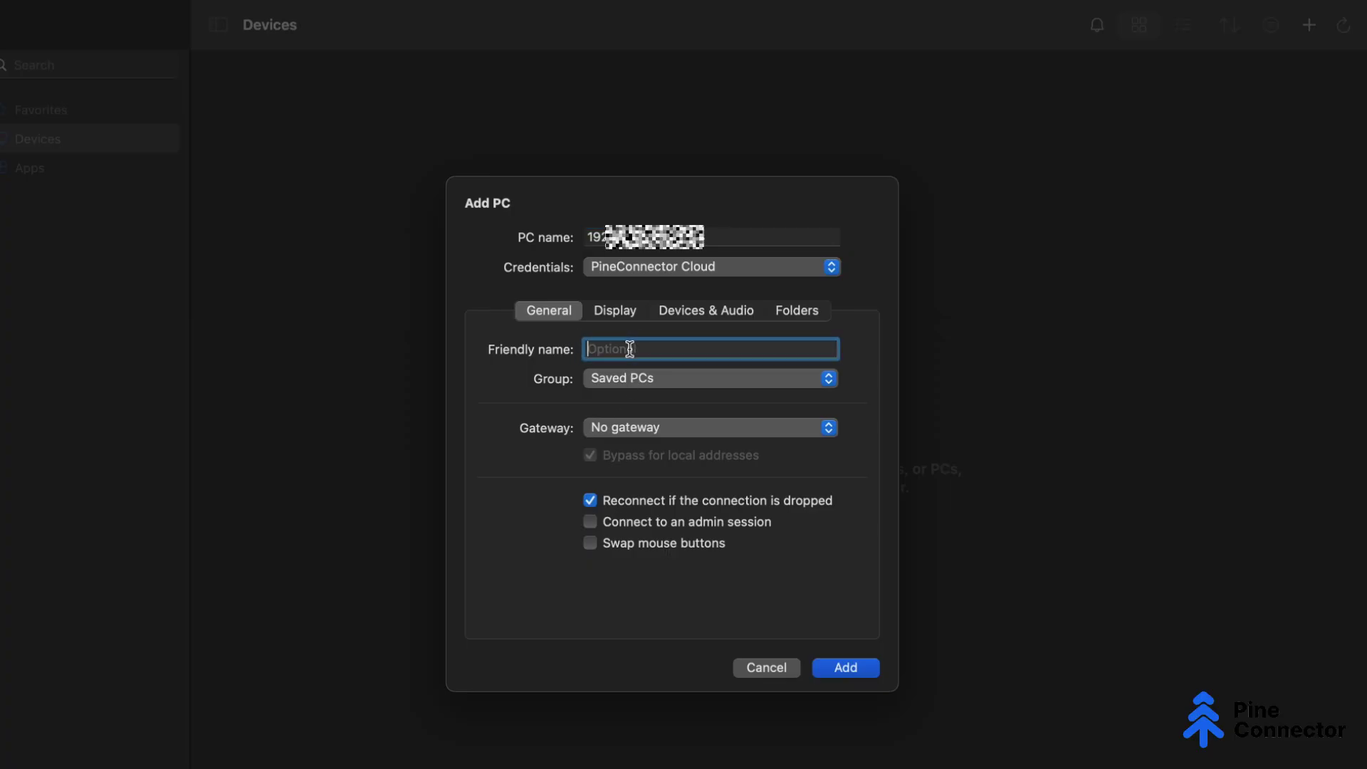
type("PineConnector Cloud")
left_click(666, 380)
left_click(665, 412)
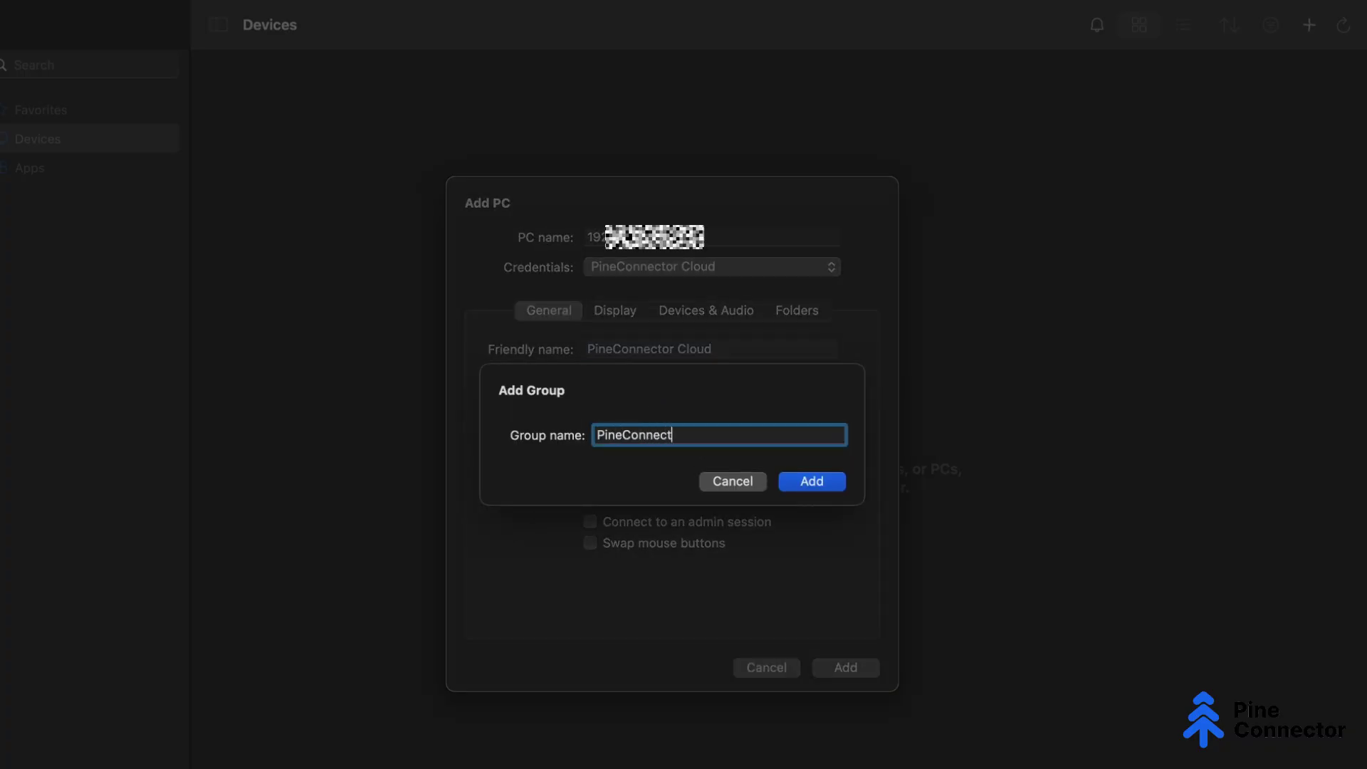
key("Return")
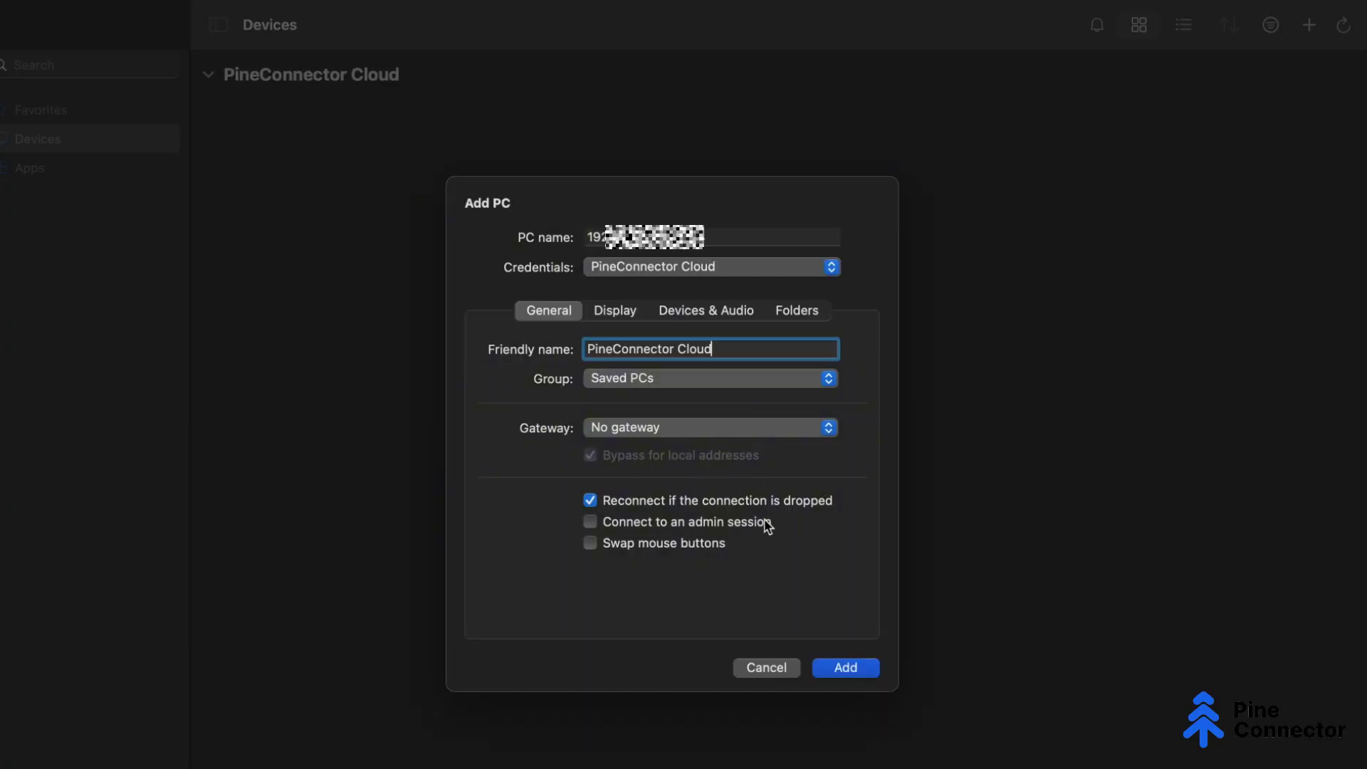
Step: Add the PineConnector Cloud PC, choose Connect from its ··· menu, and continue past the certificate warning
left_click(843, 668)
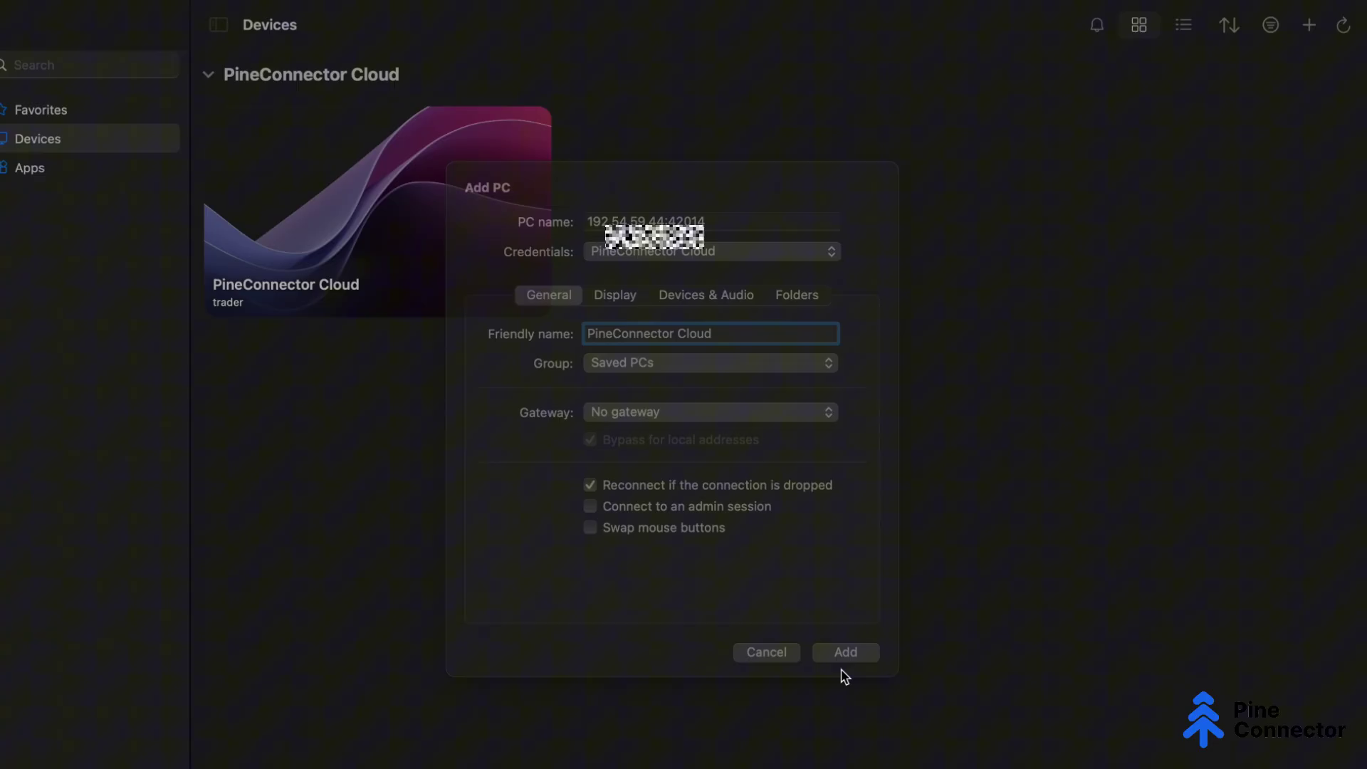
left_click(456, 241)
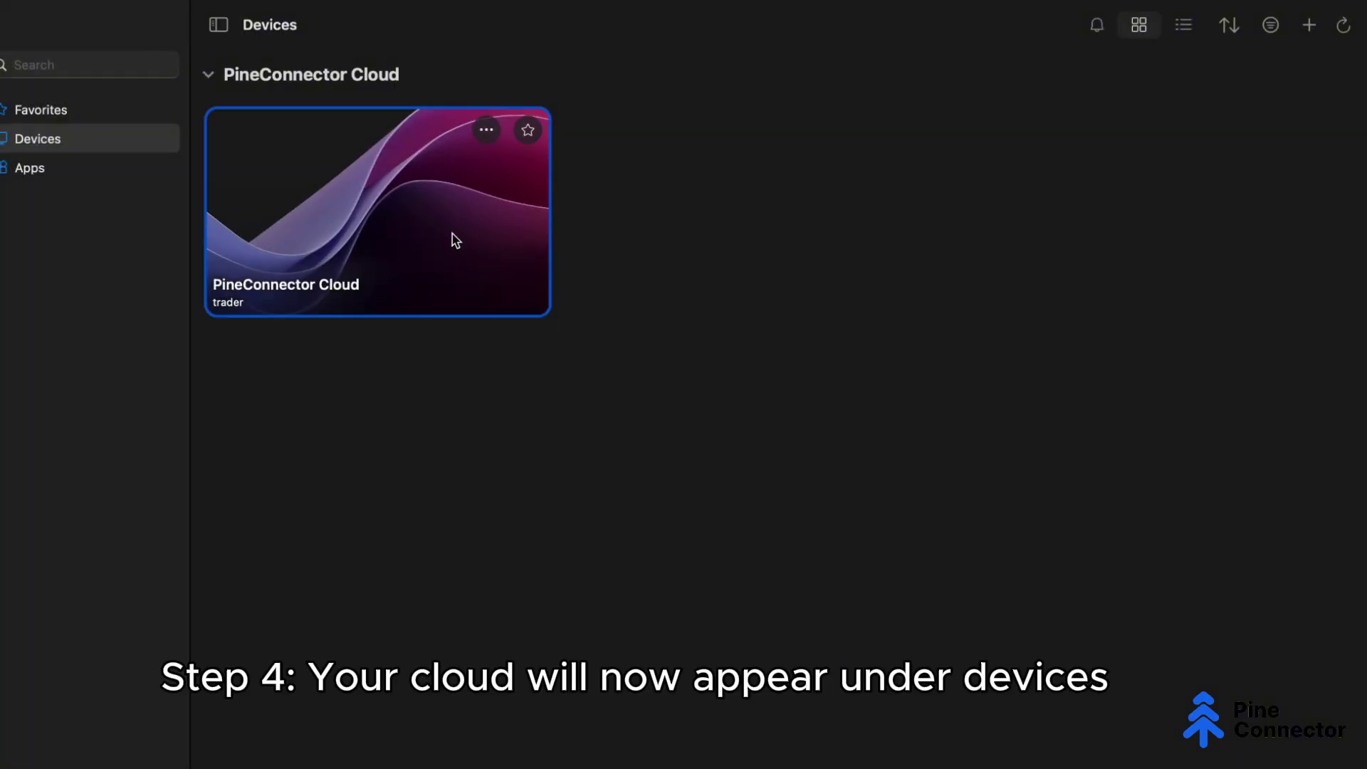
left_click(486, 130)
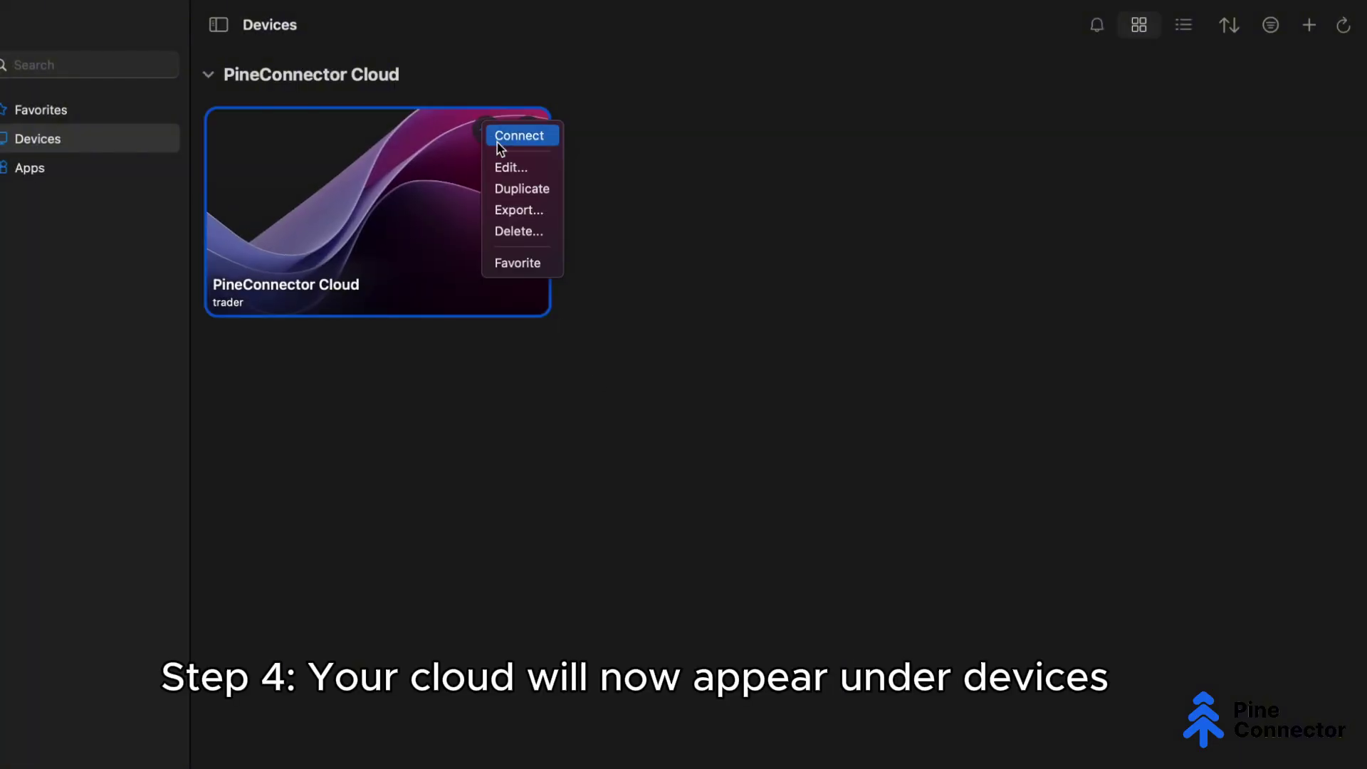
left_click(511, 137)
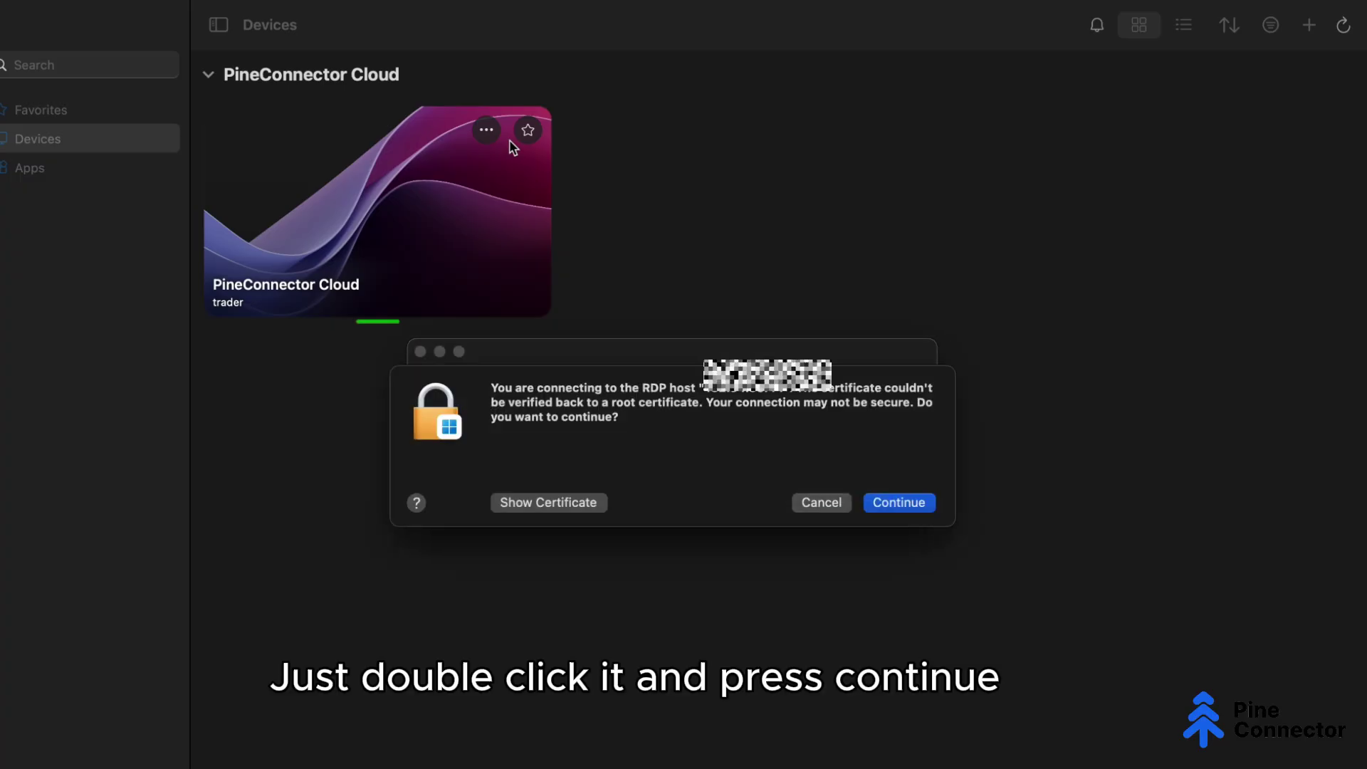
left_click(899, 502)
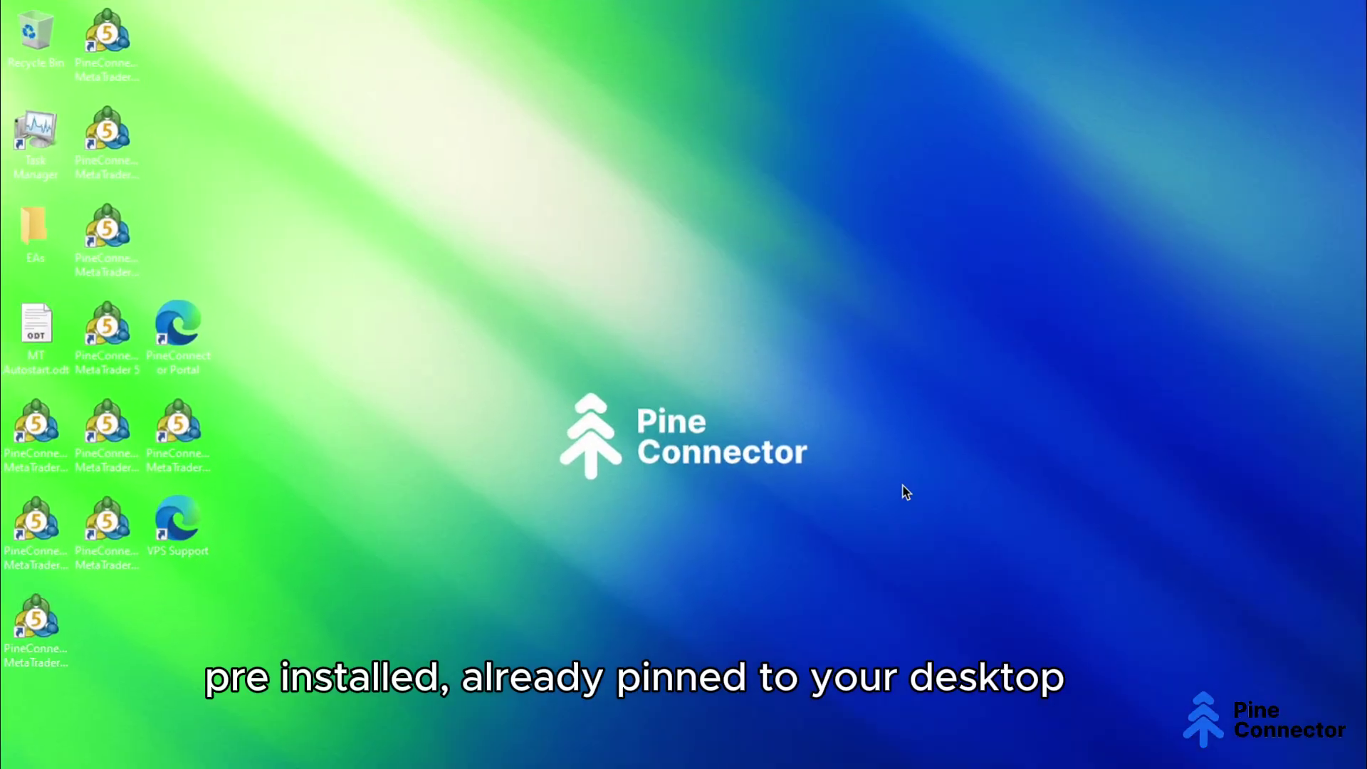
Step: Bring up the macOS screenshot toolbar once the remote desktop has appeared
key("super+shift+5")
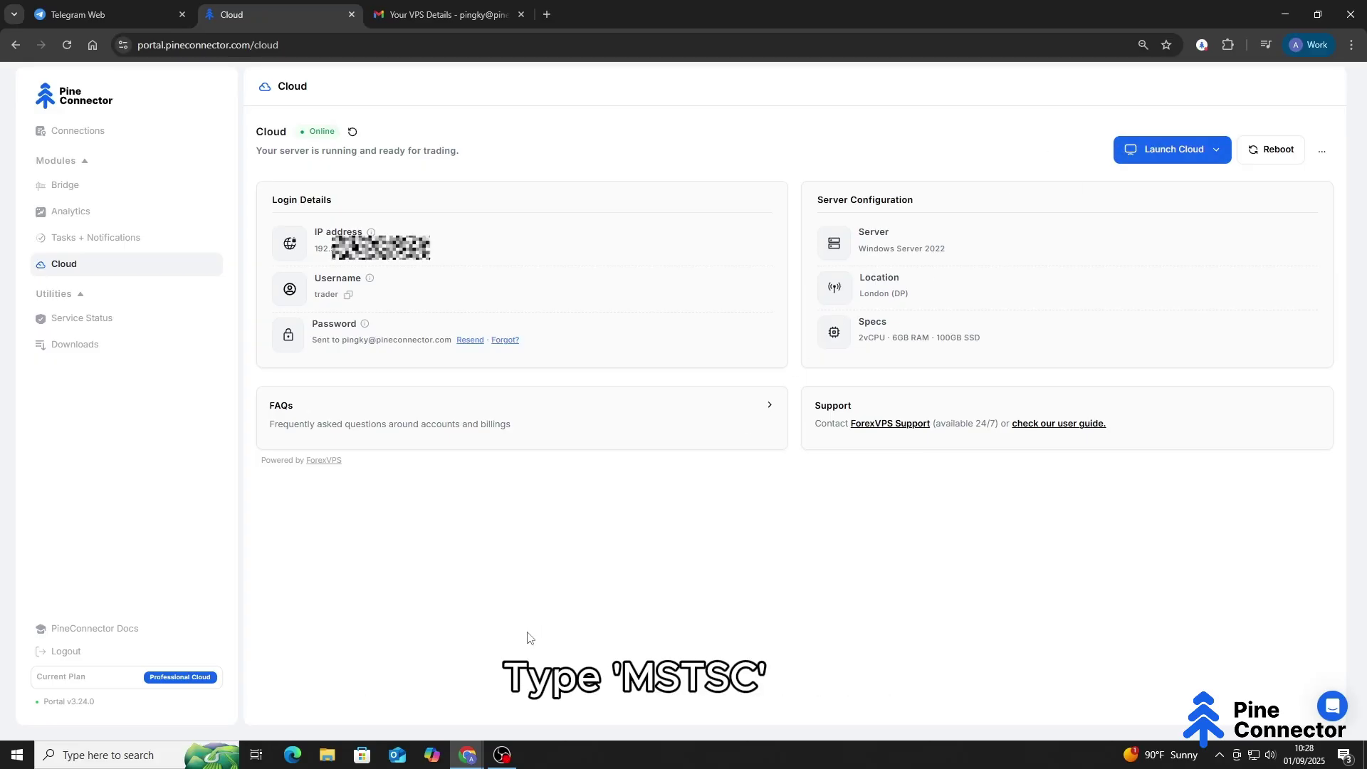
Step: Run mstsc, connect to the cloud server's IP, and answer Yes to the certificate warning
key("super+r")
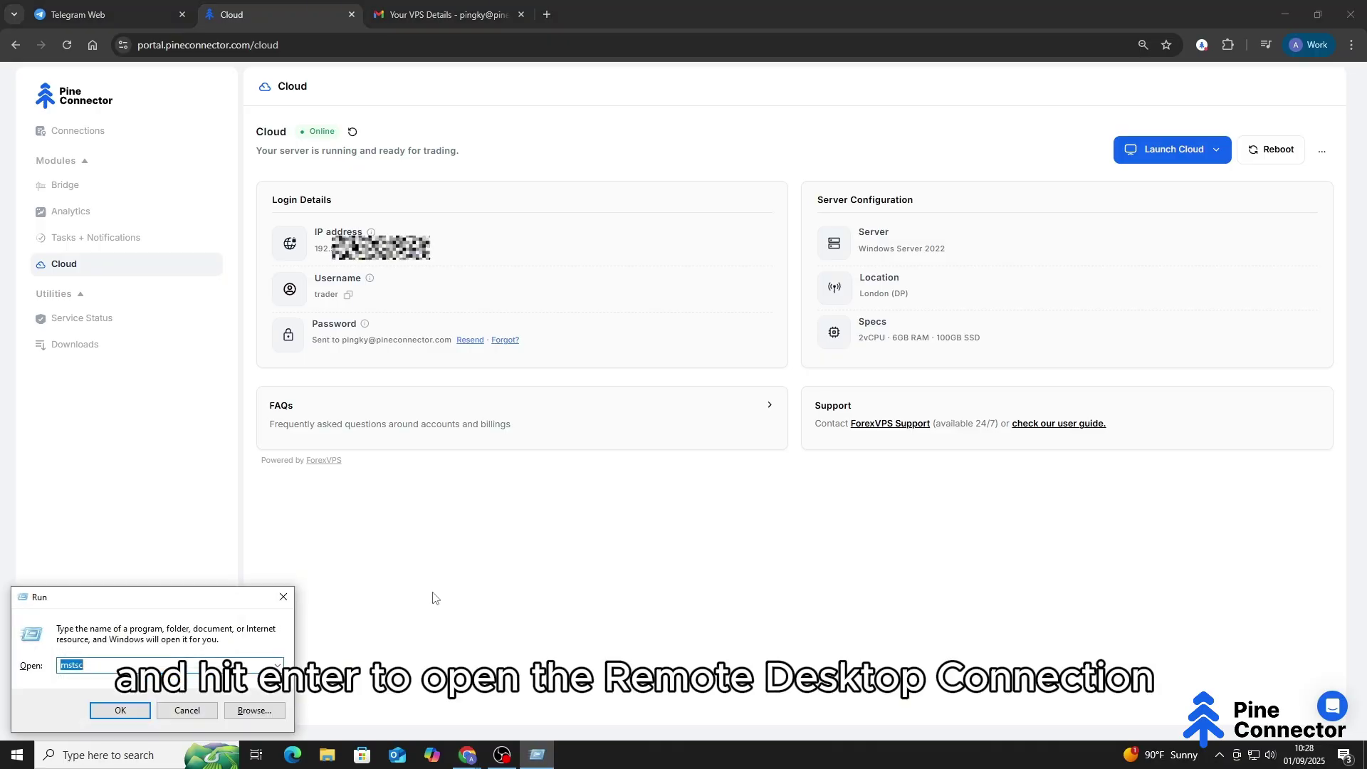
left_click(145, 710)
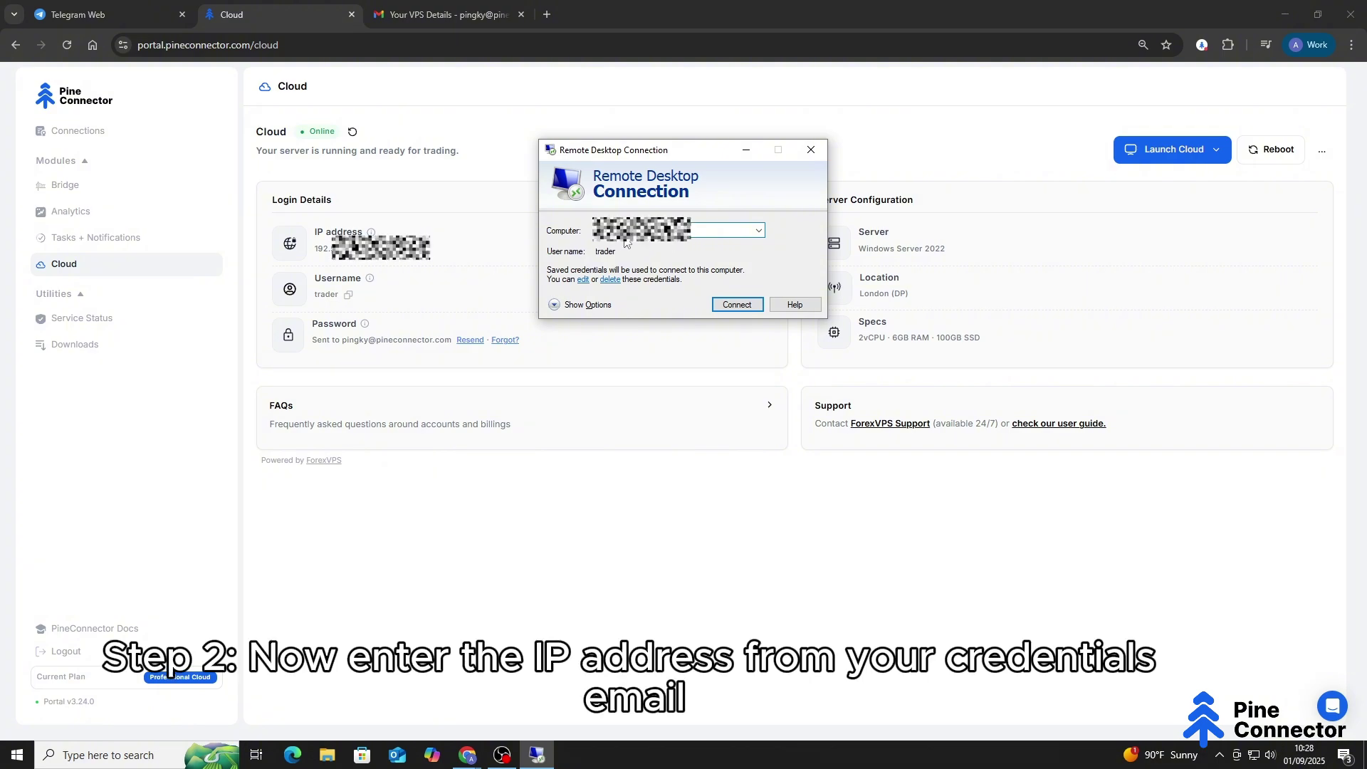
left_click(733, 304)
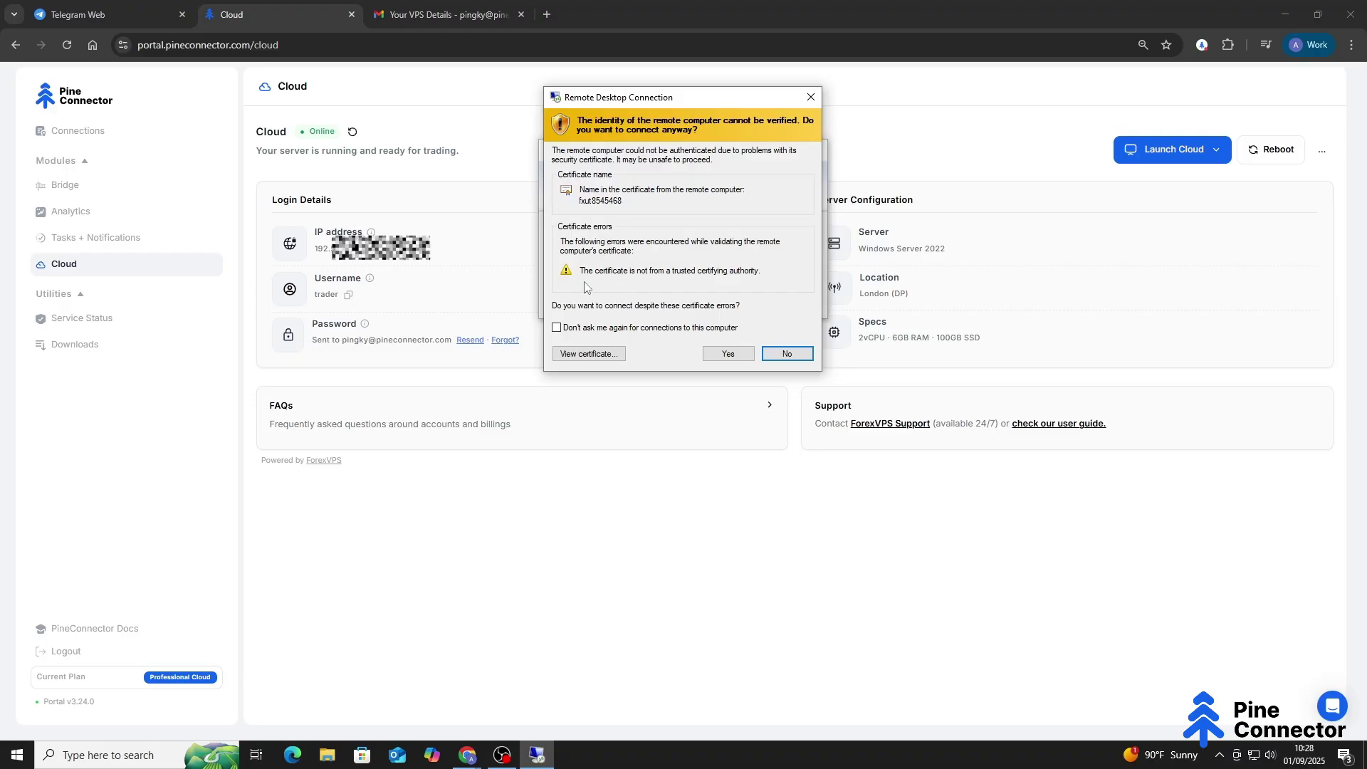
left_click(727, 354)
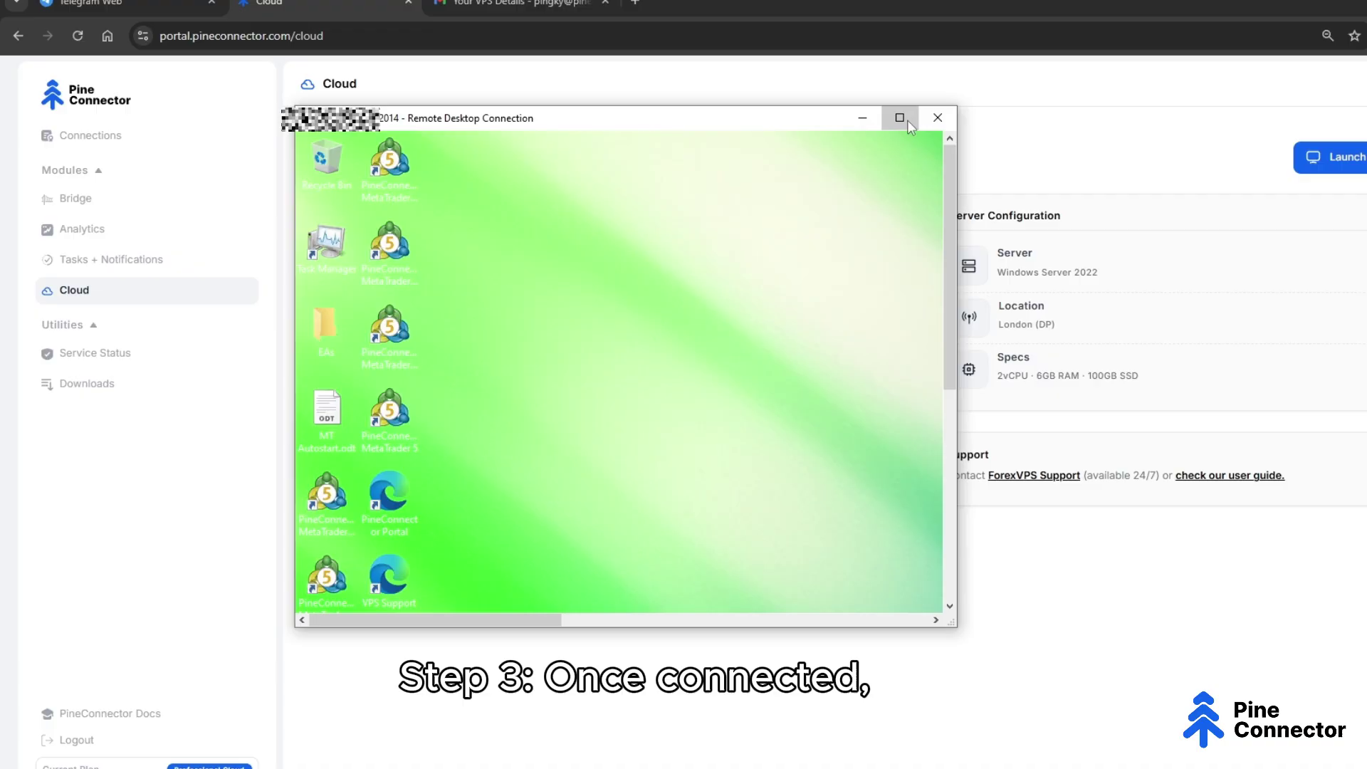
Step: Maximize the Remote Desktop Connection window to show the cloud server's full desktop
left_click(902, 118)
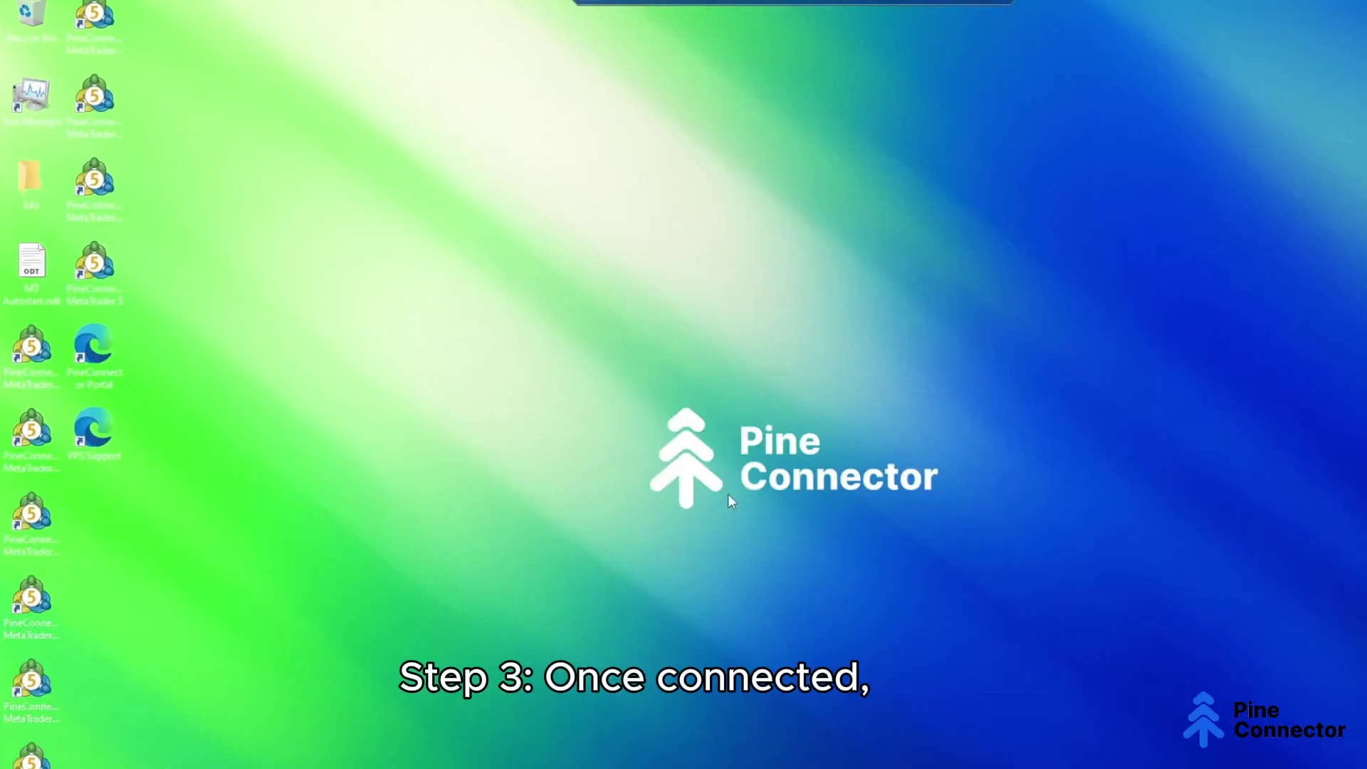